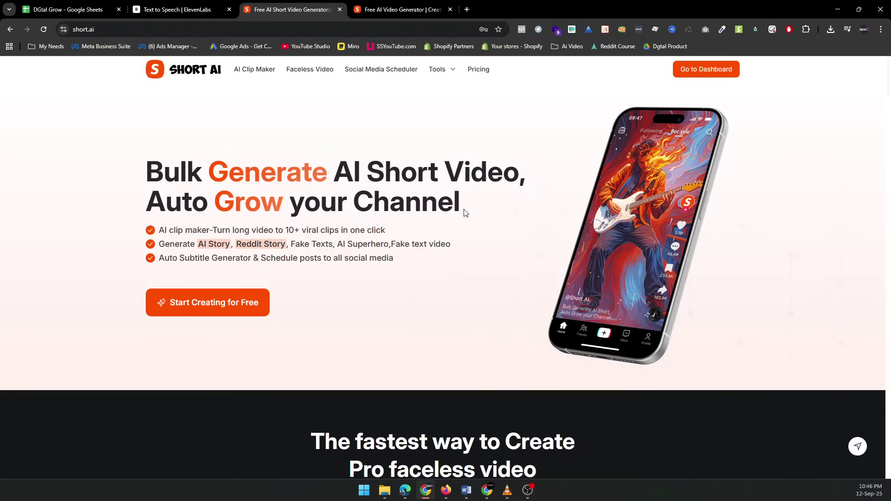
# Step: Browse the short.ai landing page to the bottom, then switch to the AI Tools explore dashboard
pyautogui.scroll(-1, 807, 153)
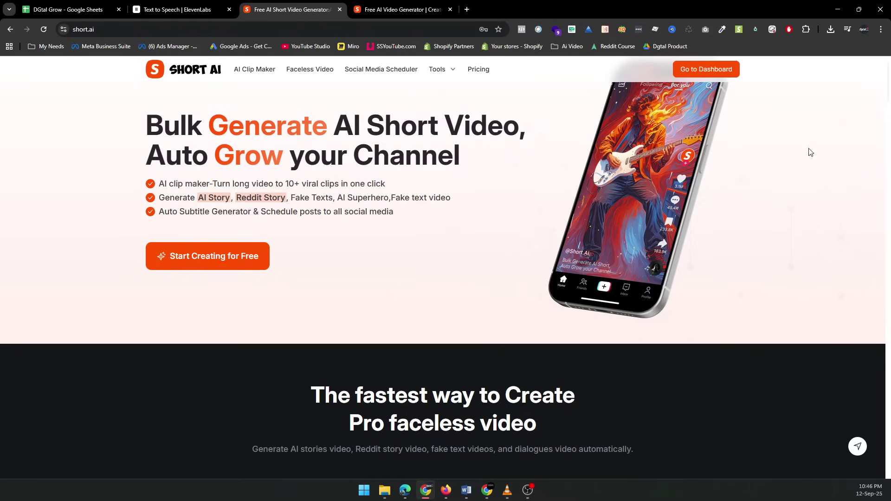
pyautogui.scroll(-6, 810, 153)
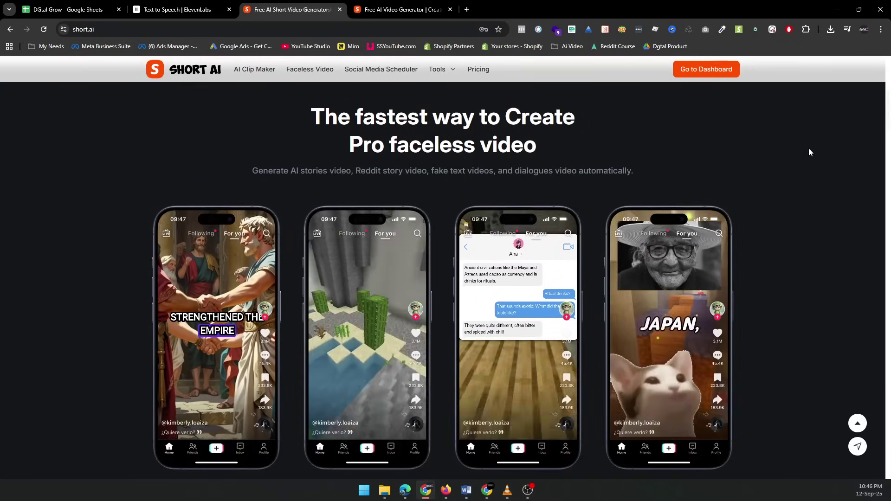
pyautogui.scroll(-1, 809, 149)
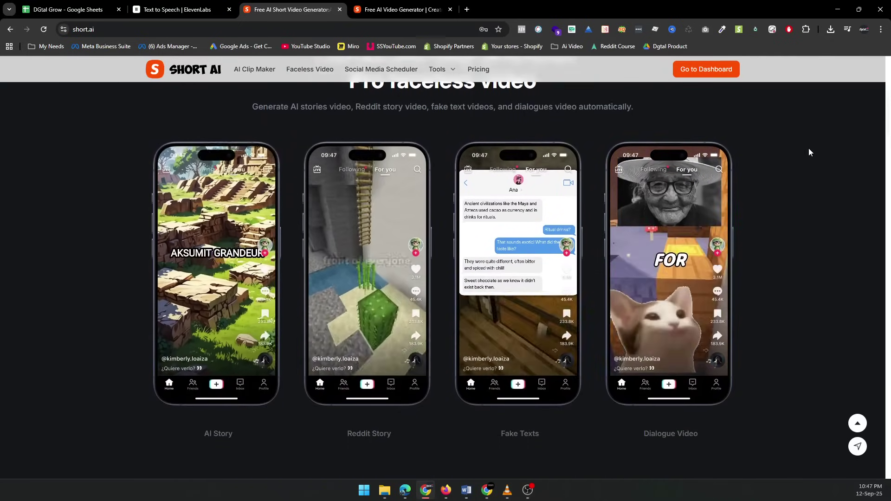
pyautogui.scroll(-1, 808, 152)
pyautogui.scroll(-1, 808, 152)
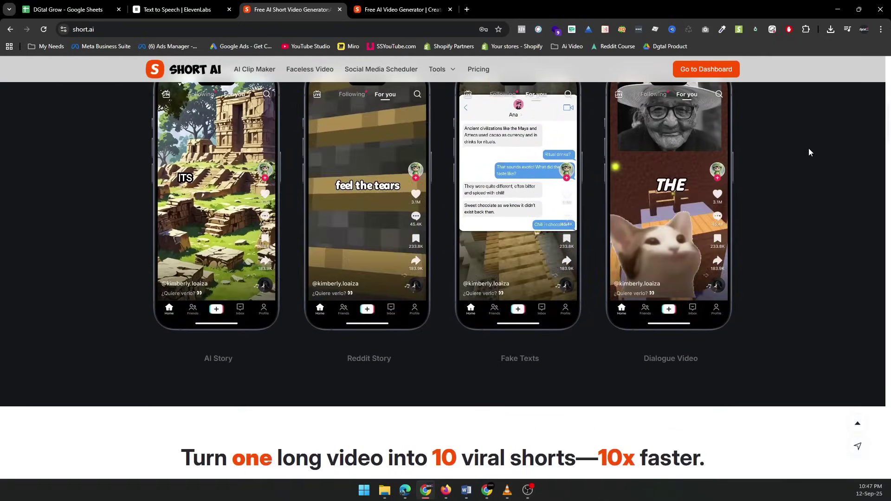
pyautogui.scroll(-7, 808, 153)
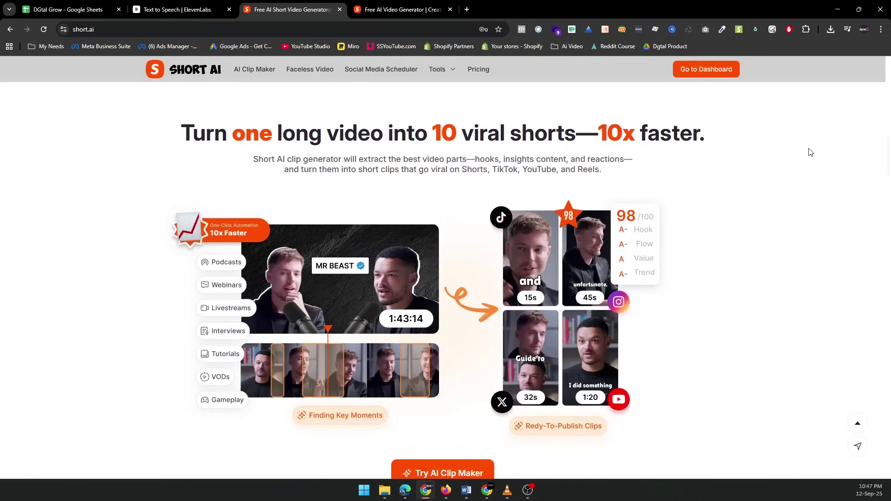
pyautogui.scroll(-2, 810, 152)
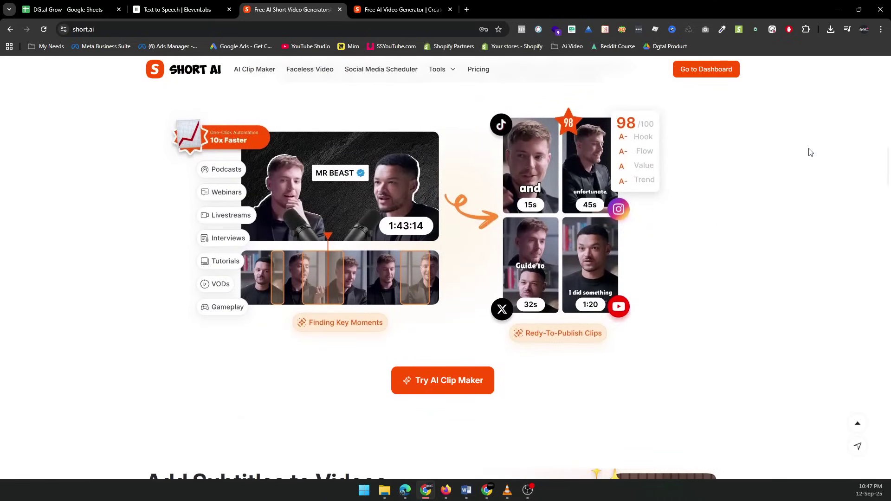
pyautogui.scroll(-6, 810, 152)
pyautogui.scroll(-10, 810, 152)
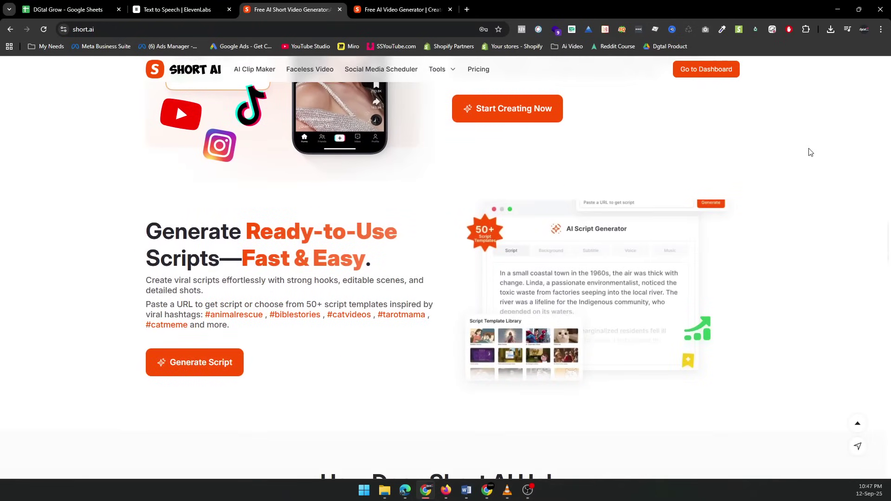
pyautogui.scroll(-10, 810, 152)
pyautogui.scroll(-1, 810, 152)
pyautogui.scroll(-10, 795, 186)
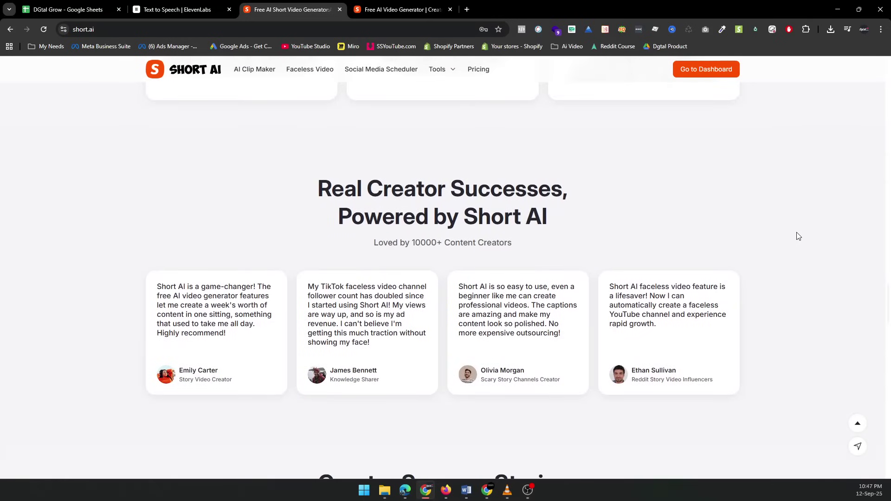
pyautogui.press('Home')
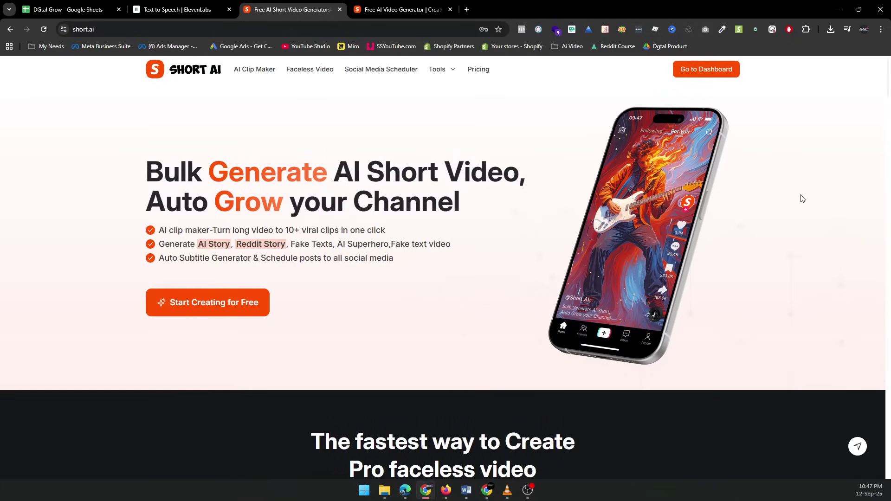
pyautogui.click(391, 5)
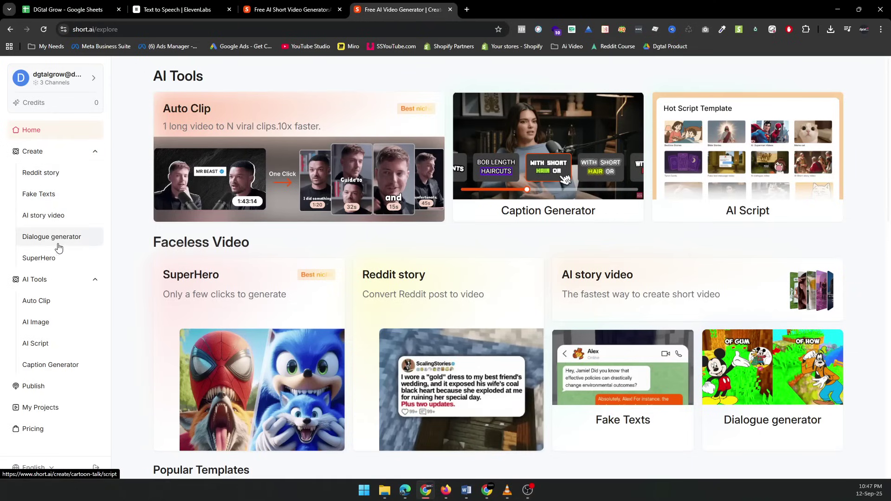
# Step: Scroll the explore dashboard past Faceless Video down to the Popular Templates cards
pyautogui.scroll(-3, 157, 232)
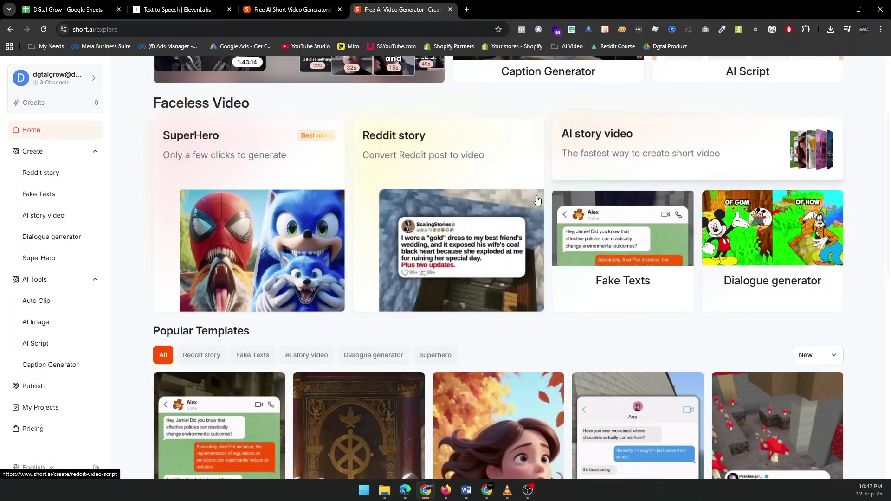
pyautogui.scroll(-1, 551, 278)
pyautogui.scroll(1, 552, 278)
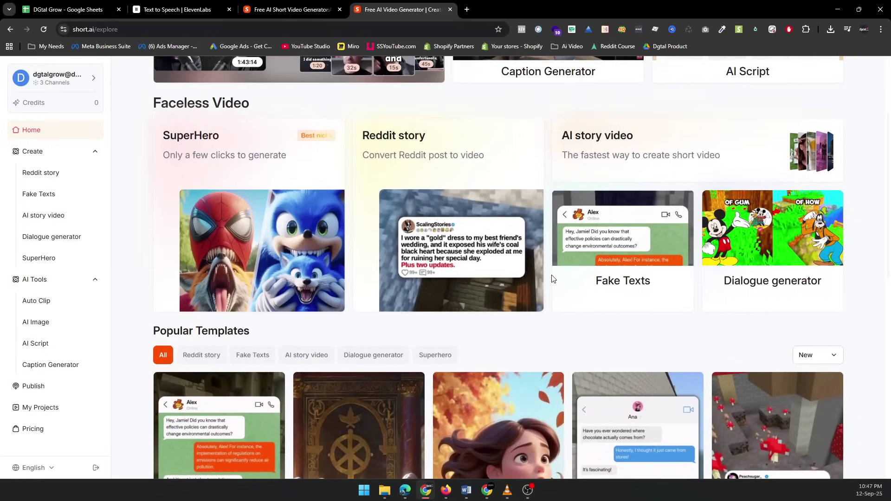
pyautogui.scroll(-4, 593, 168)
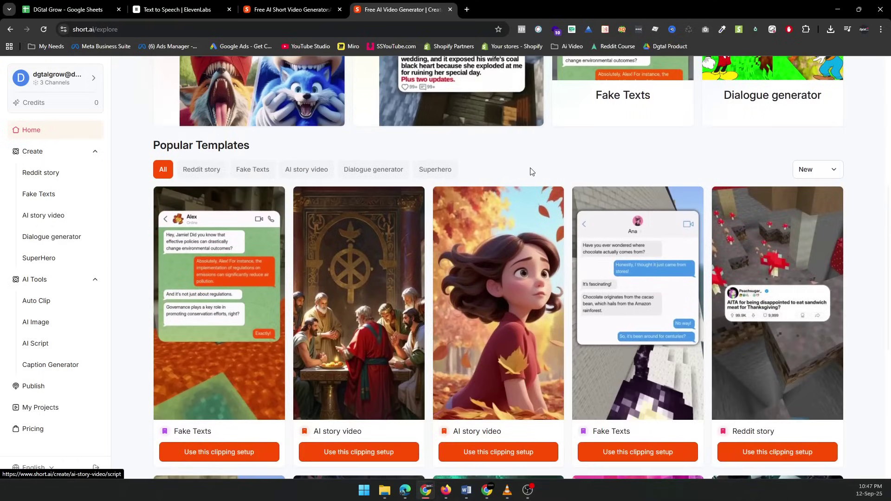
pyautogui.scroll(-1, 532, 172)
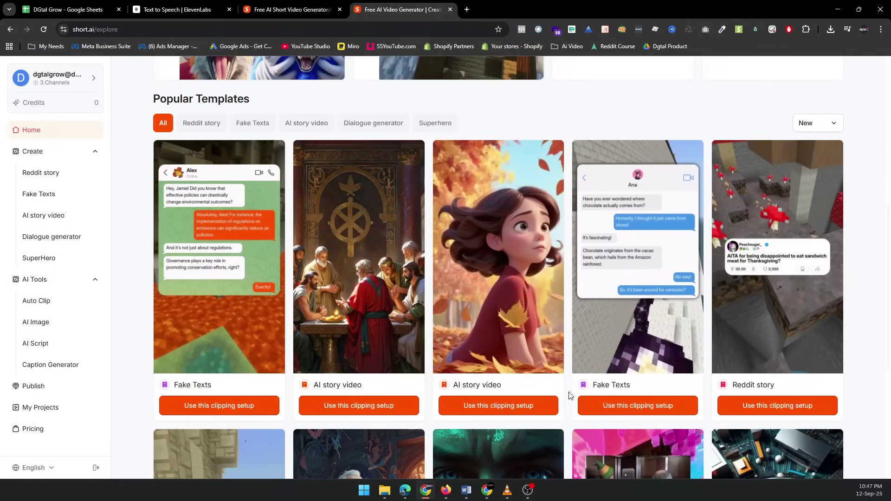
# Step: Use the AI story video template and generate a 30-60s Motivational script about calming stress
pyautogui.click(467, 408)
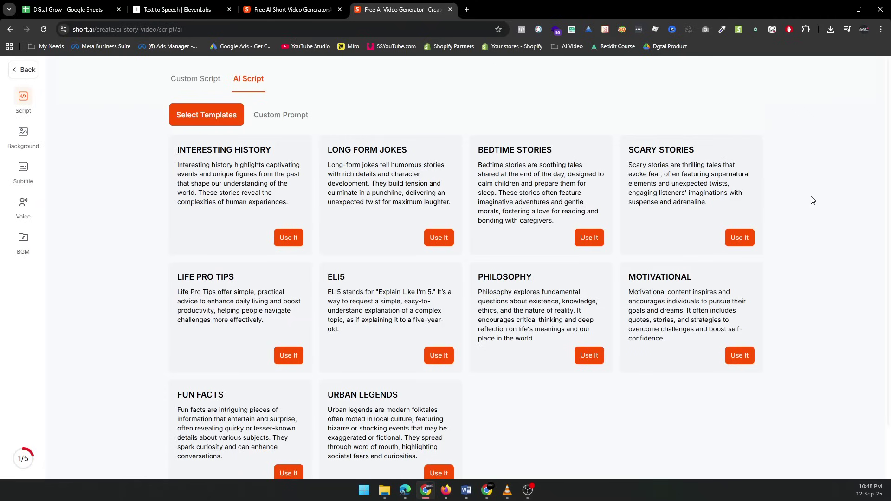
pyautogui.scroll(-1, 723, 286)
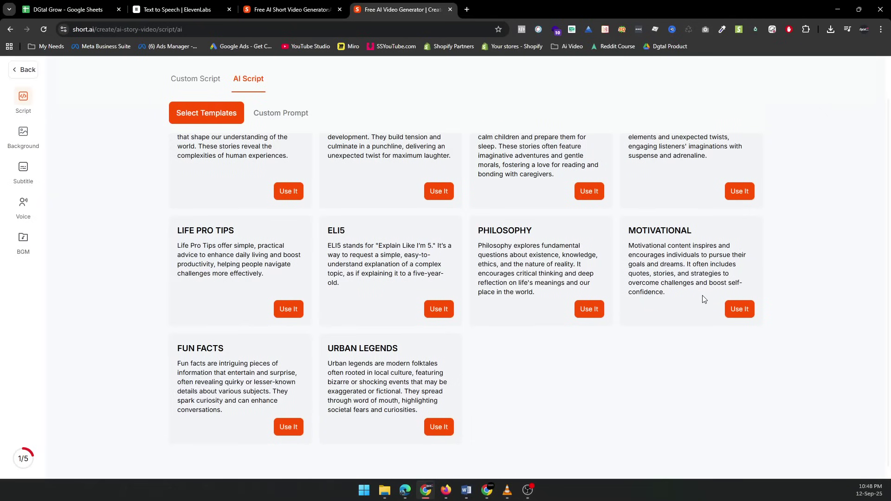
pyautogui.click(740, 309)
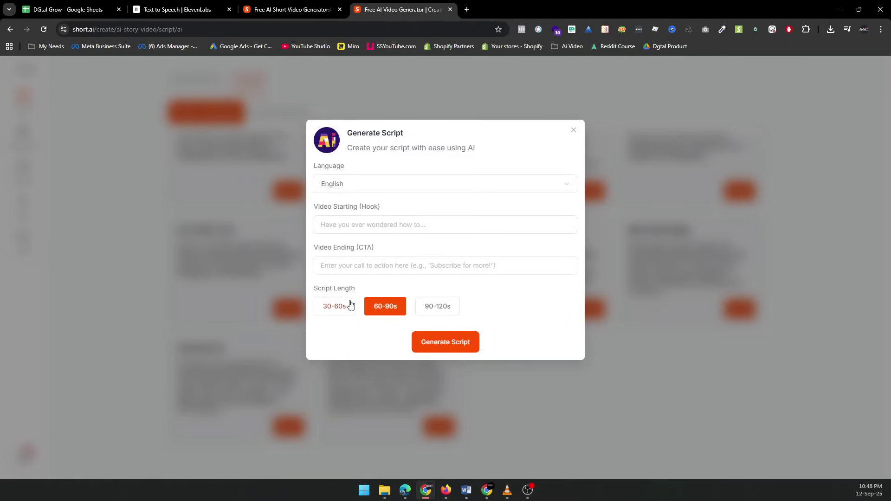
pyautogui.click(335, 307)
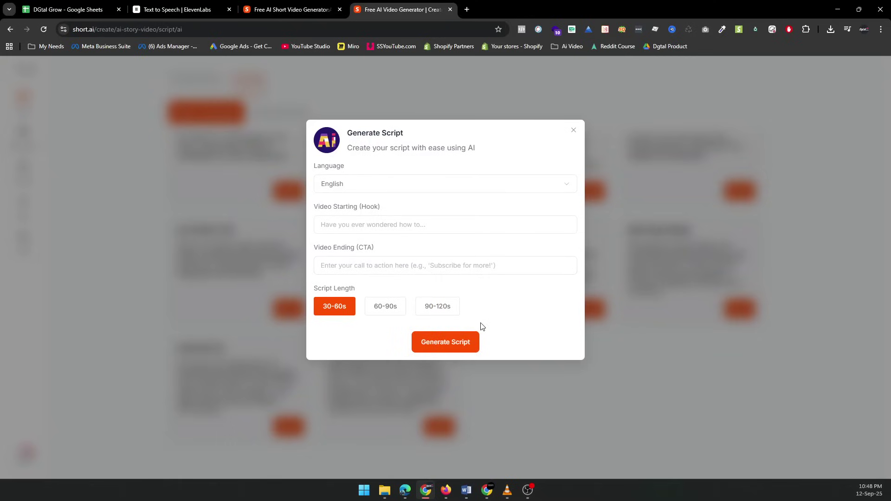
pyautogui.click(450, 345)
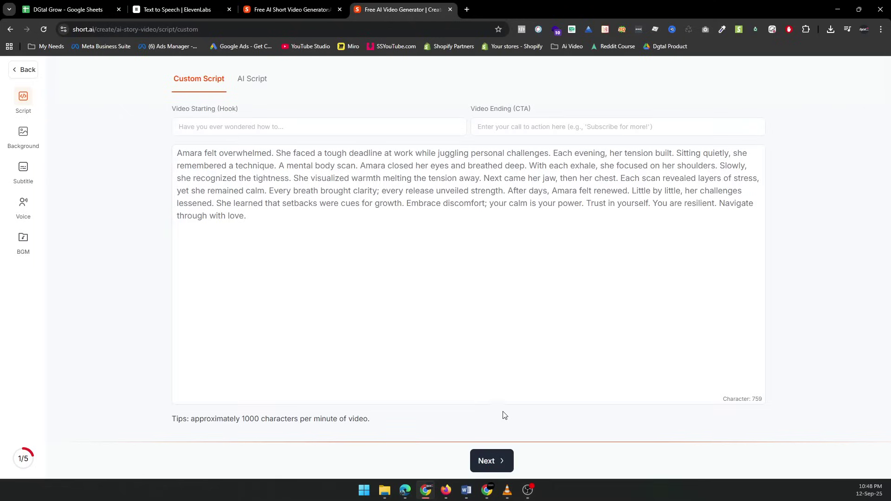
# Step: Pick Watercolor as the background style and continue to the subtitle templates, step 3 of 5
pyautogui.click(487, 469)
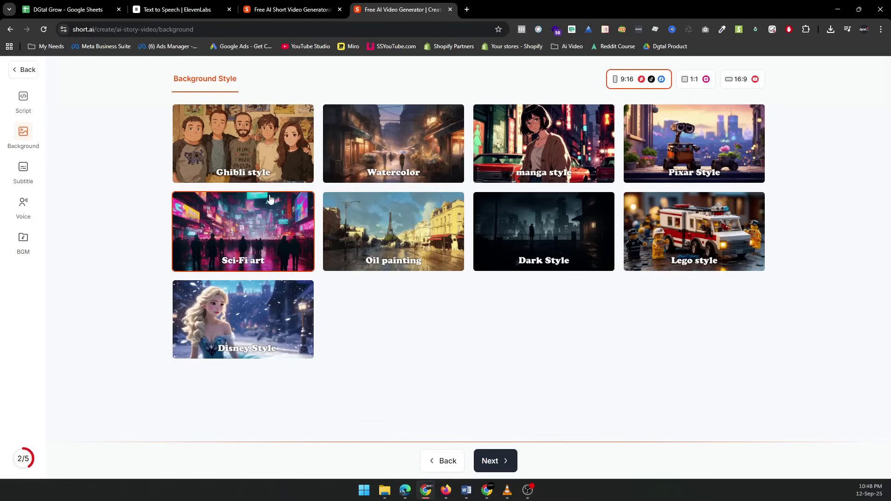
pyautogui.click(412, 149)
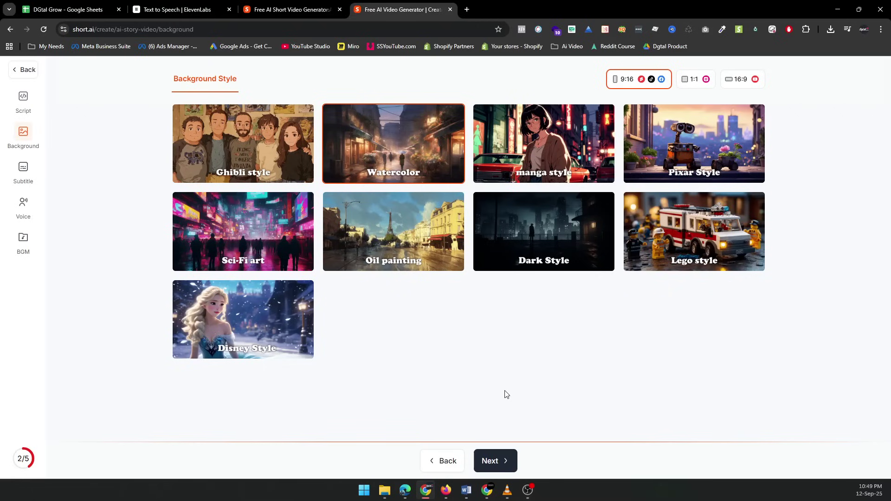
pyautogui.click(489, 459)
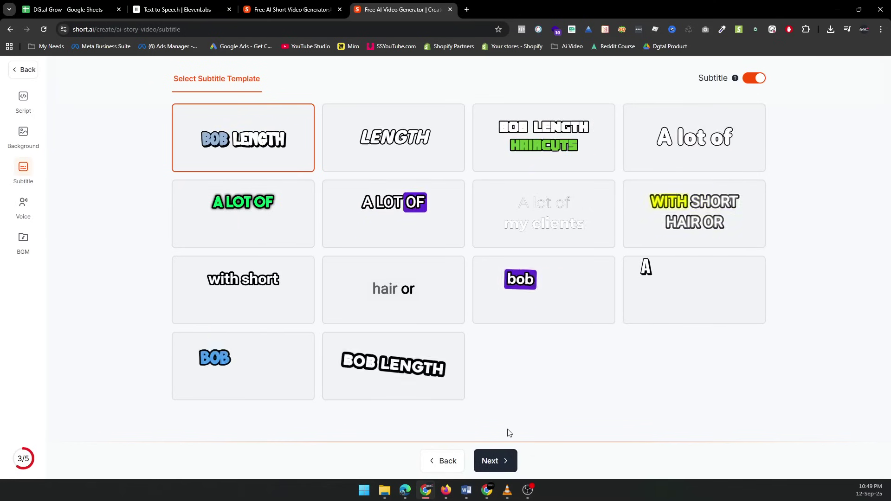
# Step: Accept the default subtitle style and voice and request video generation
pyautogui.click(501, 460)
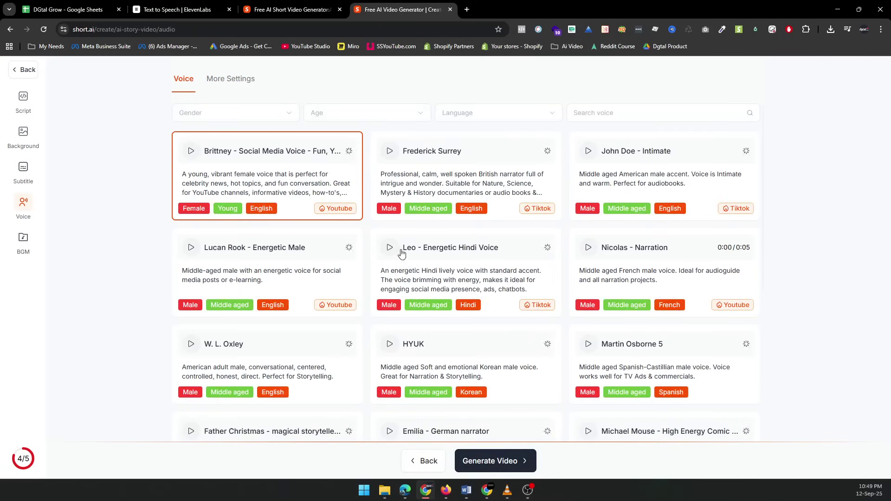
pyautogui.click(500, 462)
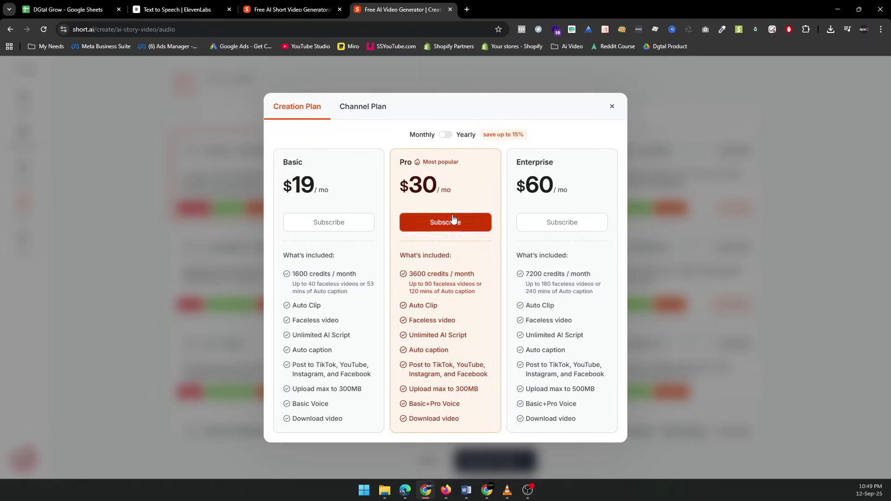
# Step: Close the subscription plans popup and return to the Subtitle step
pyautogui.click(611, 108)
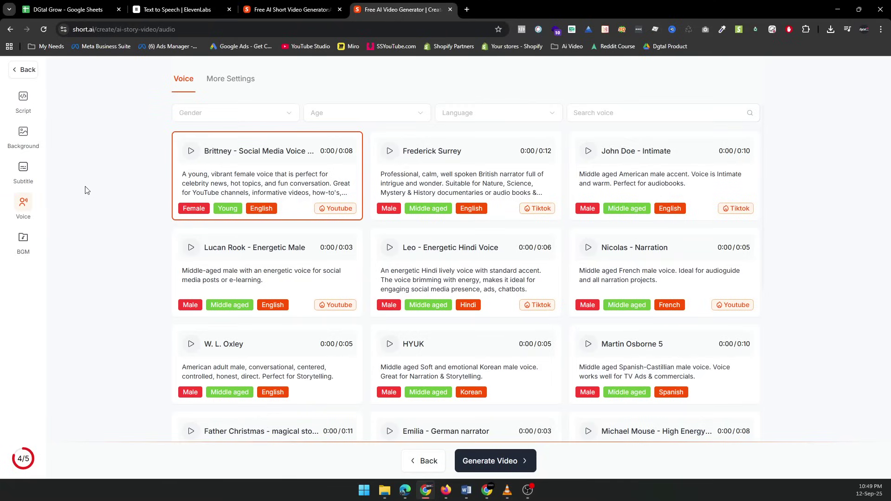
pyautogui.click(23, 171)
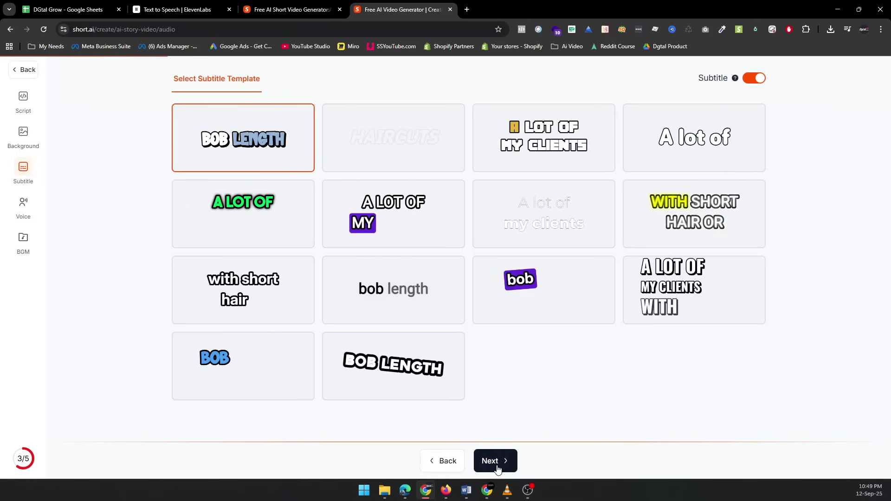
# Step: Check the voice's More Settings tuning on the Voice step, then request video generation again
pyautogui.click(496, 466)
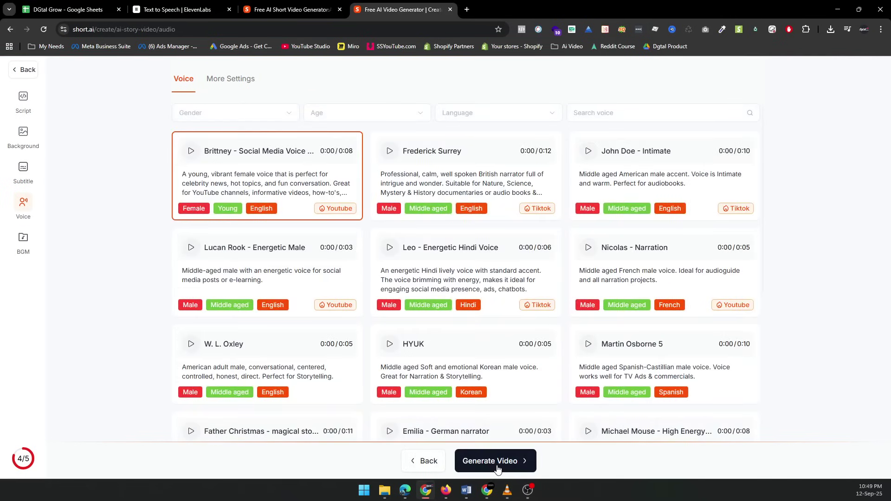
pyautogui.click(227, 80)
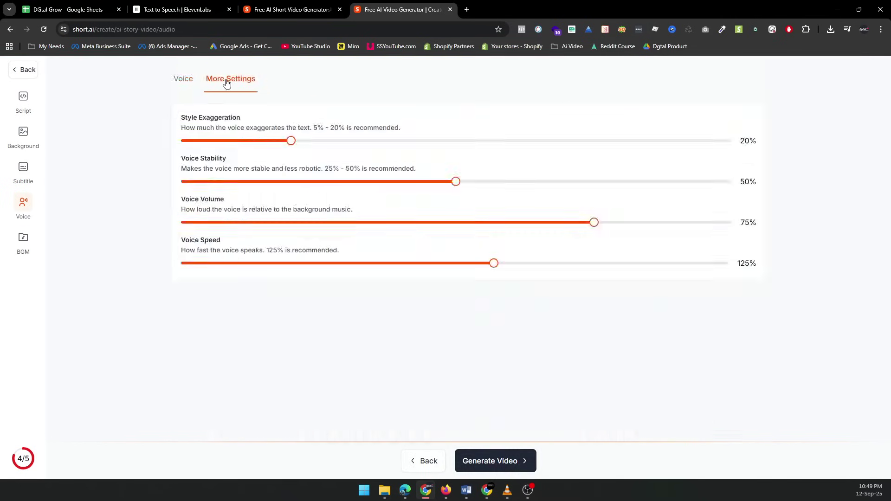
pyautogui.click(187, 80)
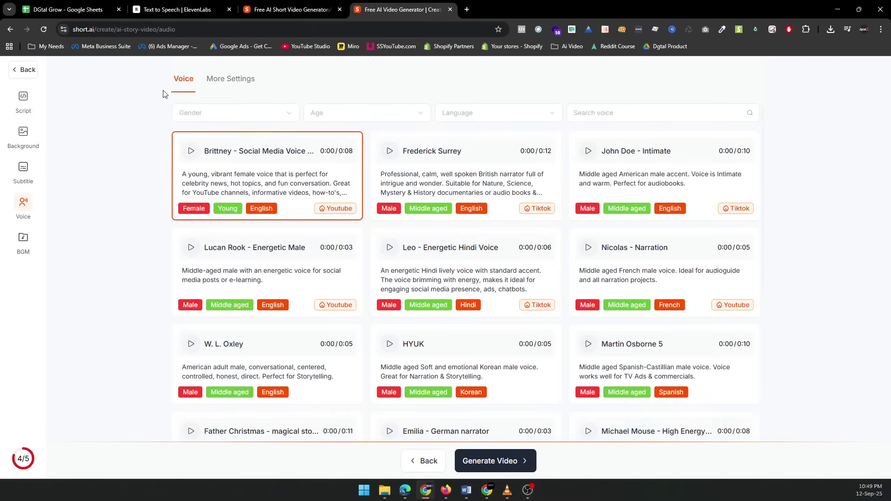
pyautogui.click(519, 469)
pyautogui.click(488, 457)
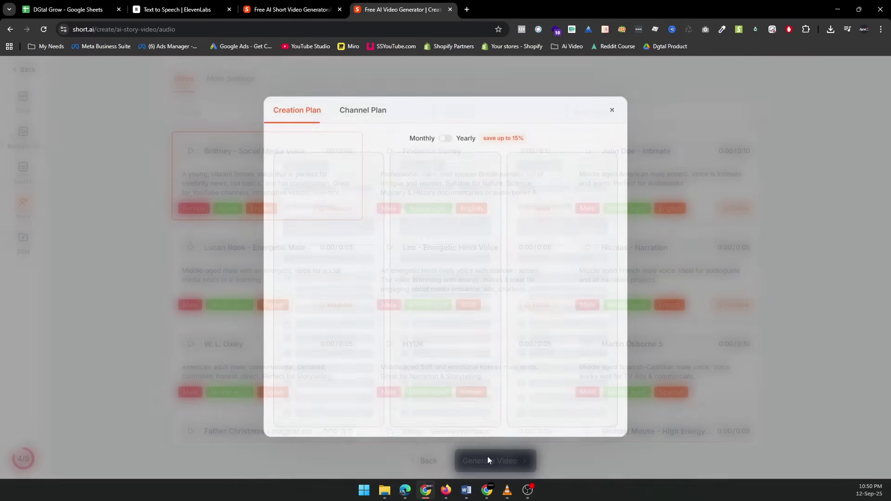